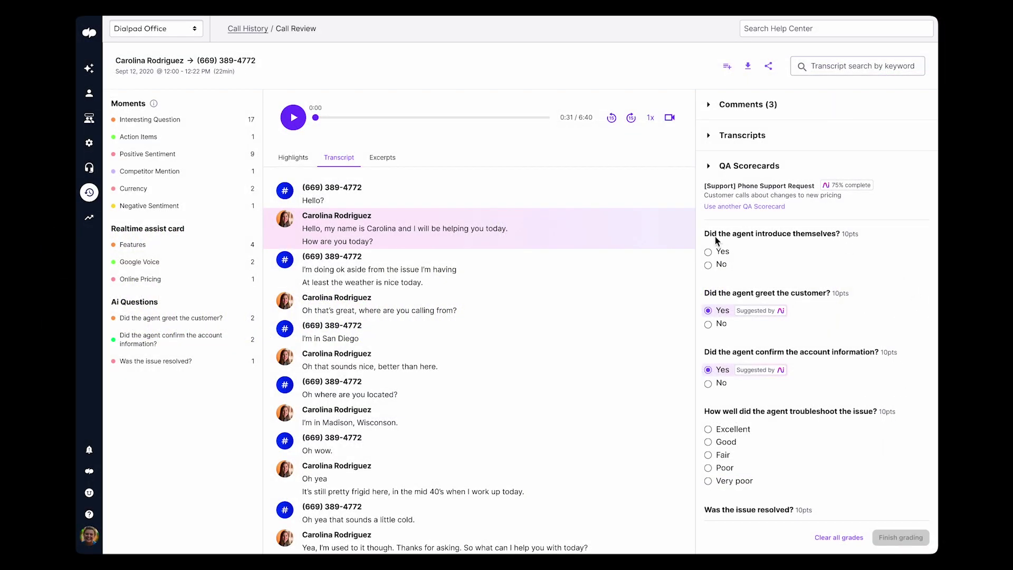
Step: Answer Yes to 'Did the agent introduce themselves?' and check the AI answer's transcript moment
click(717, 249)
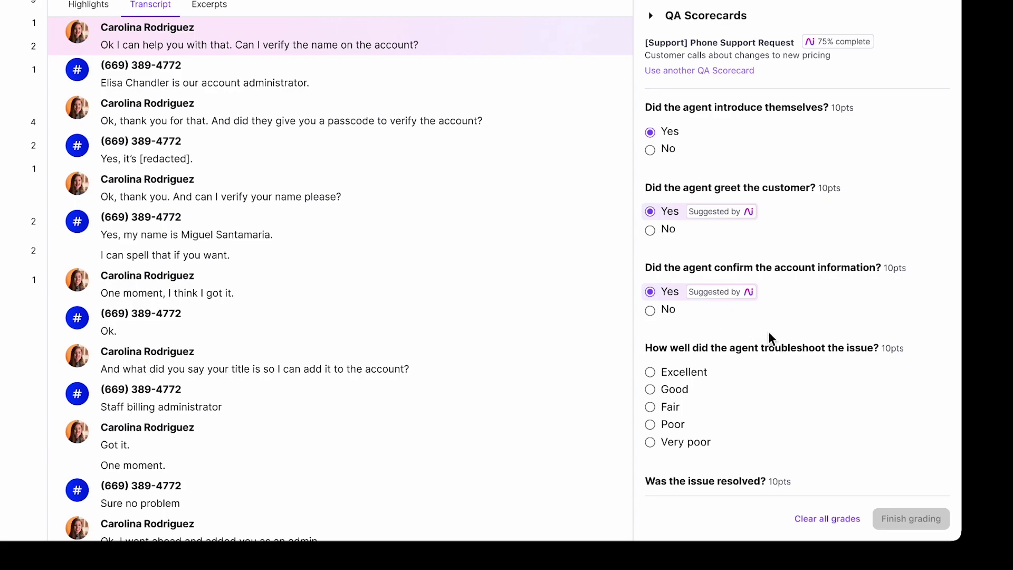
scroll(770, 339, down, 1)
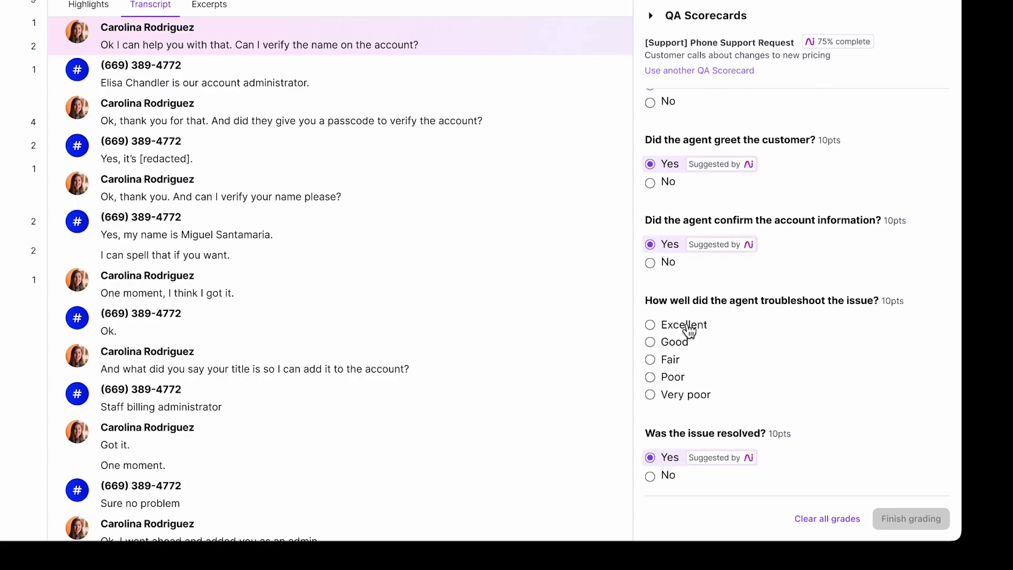
click(722, 459)
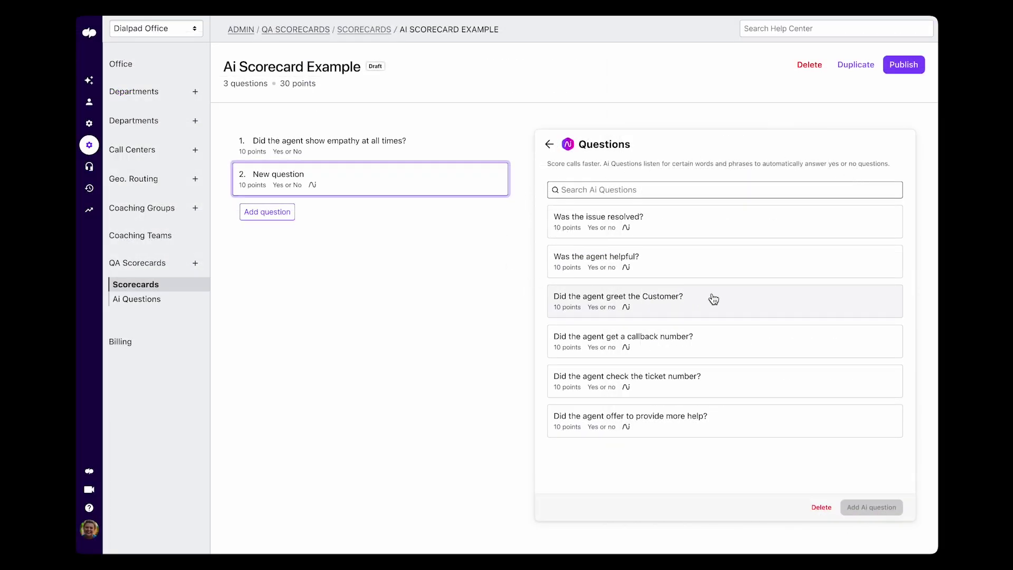
Step: Select 'Did the agent greet the Customer?', leaving the callback and ticket number questions unselected
click(714, 300)
click(768, 341)
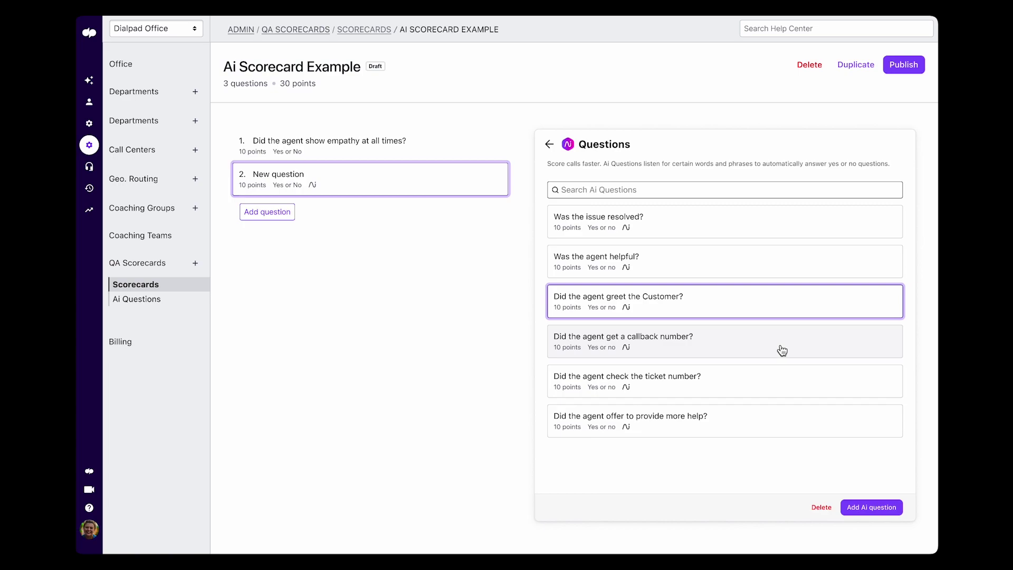
click(777, 383)
click(778, 390)
click(778, 348)
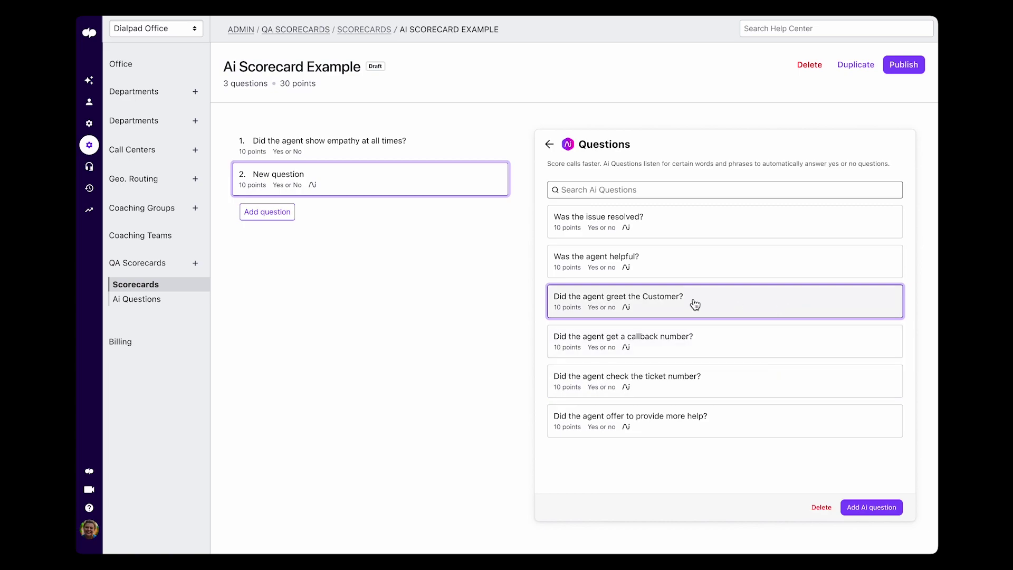
Step: Add 'Did the agent greet the Customer?' with trigger phrase 'Welcome' and save it
click(872, 507)
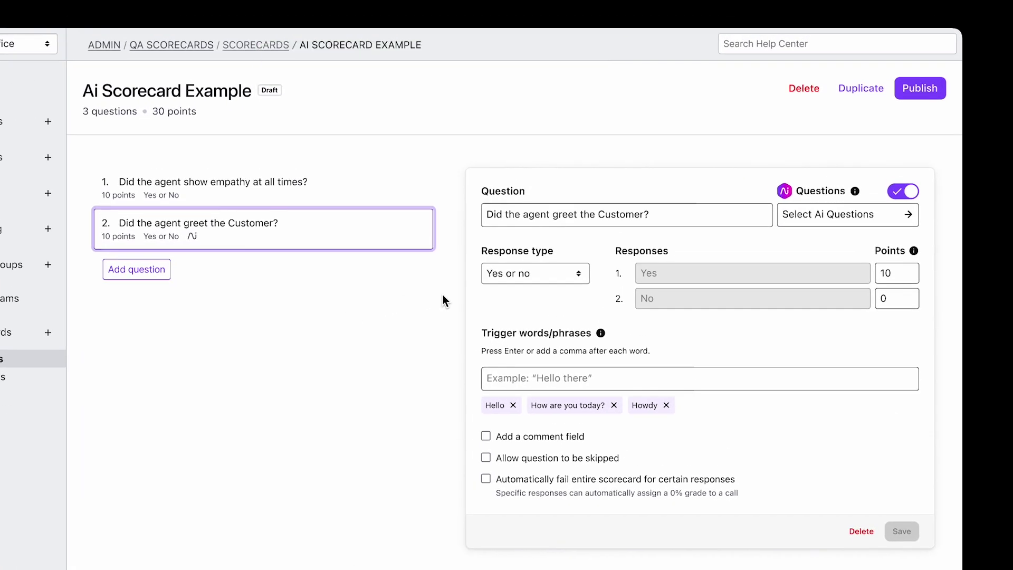
click(545, 372)
text(Welcome)
key(Return)
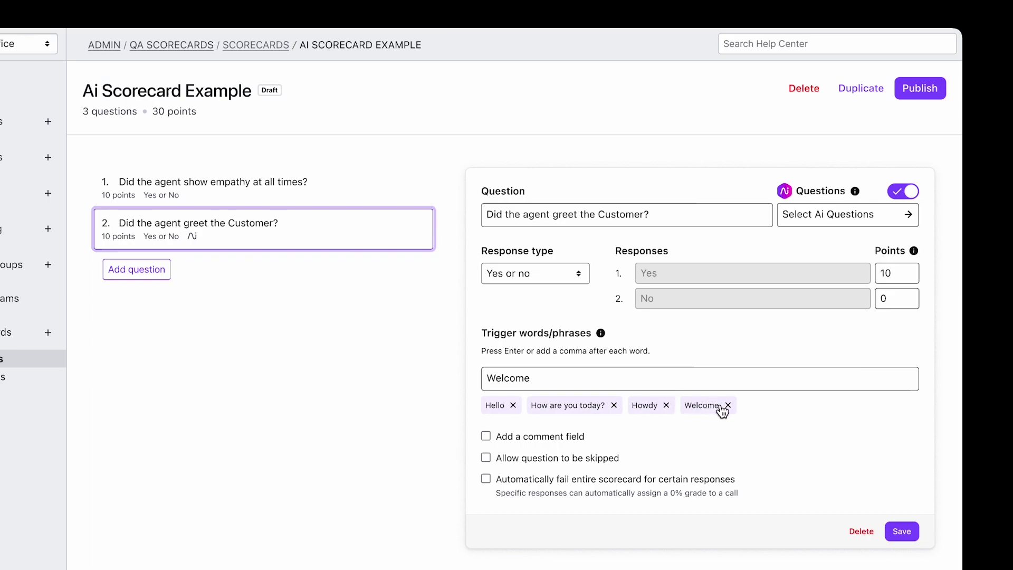
click(901, 532)
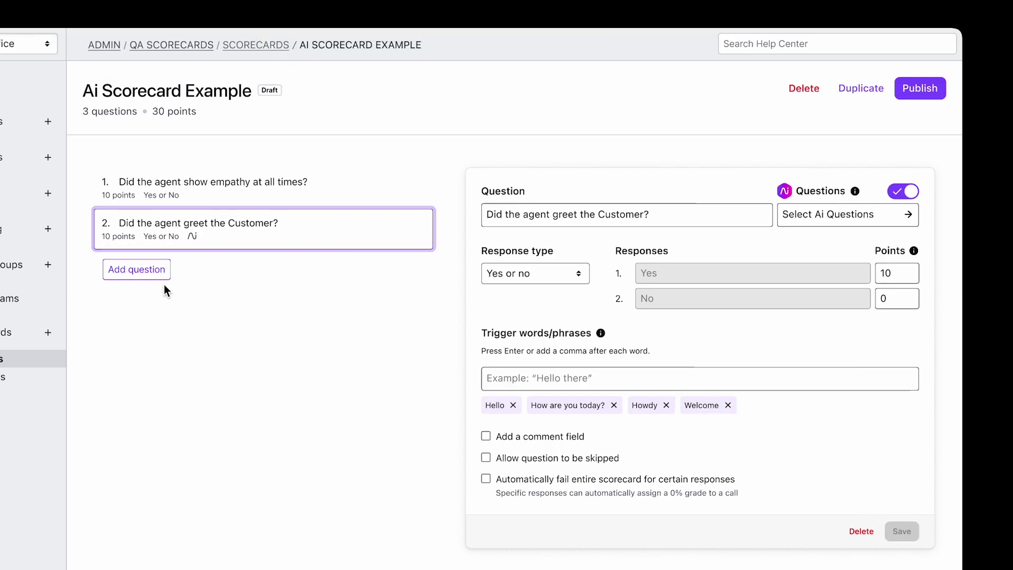
Step: Save a third question, 'Did the agent confirm the customer's identity?', with triggers like 'Confirm info' and 'Verify Information'
click(139, 279)
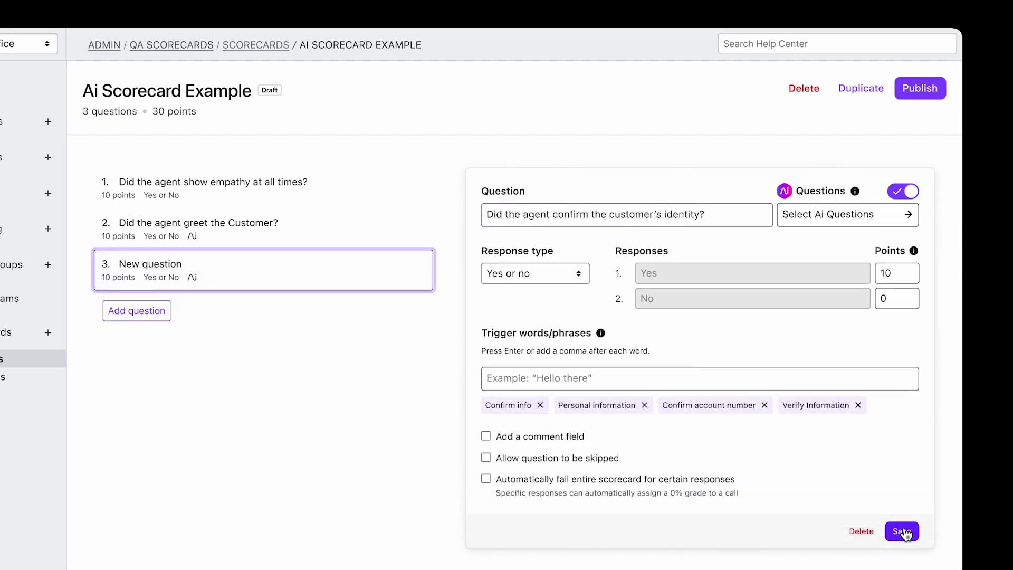
click(905, 532)
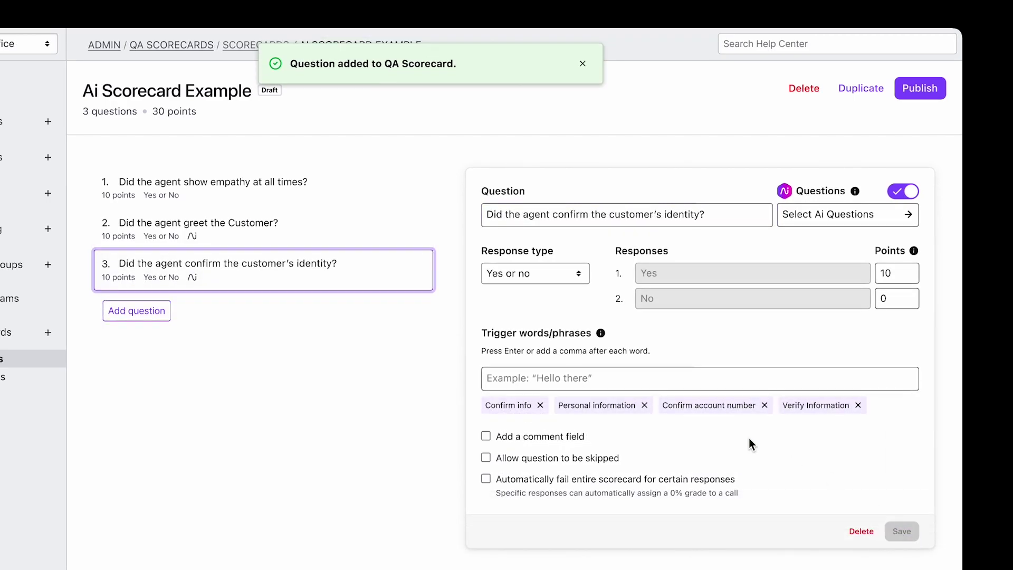